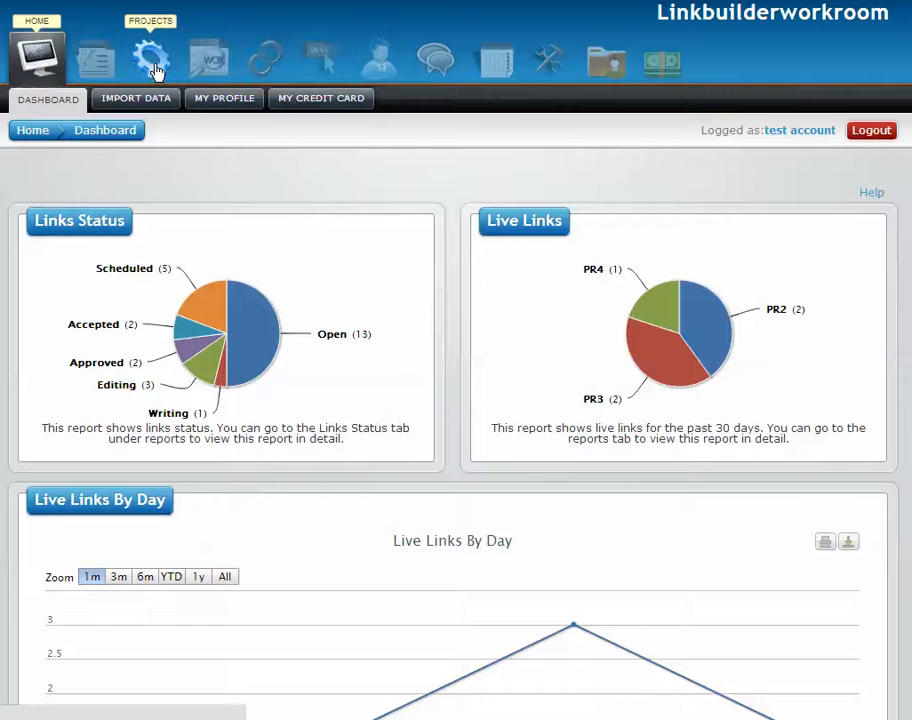
- Open the project domain search list and review the domains it contains
click(152, 62)
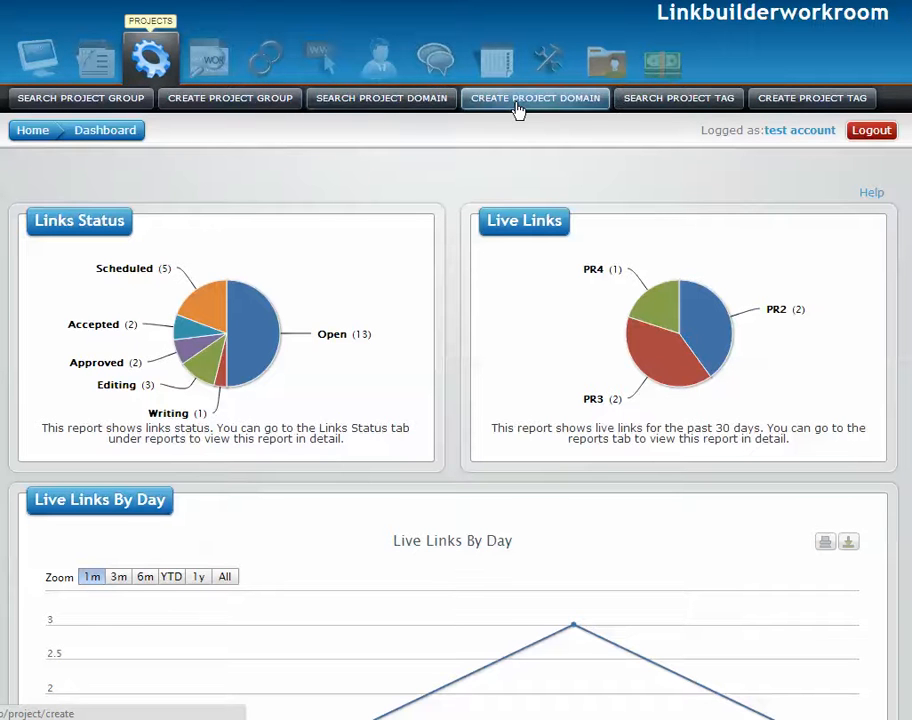
click(383, 100)
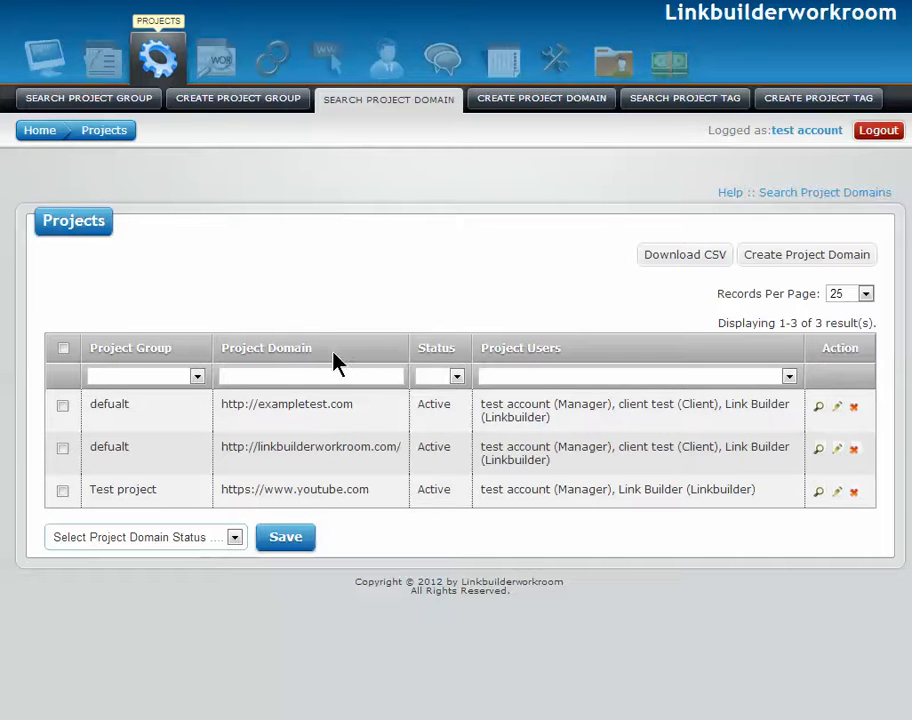
drag(370, 407, 218, 403)
drag(402, 447, 224, 452)
drag(370, 489, 224, 487)
click(352, 212)
click(837, 407)
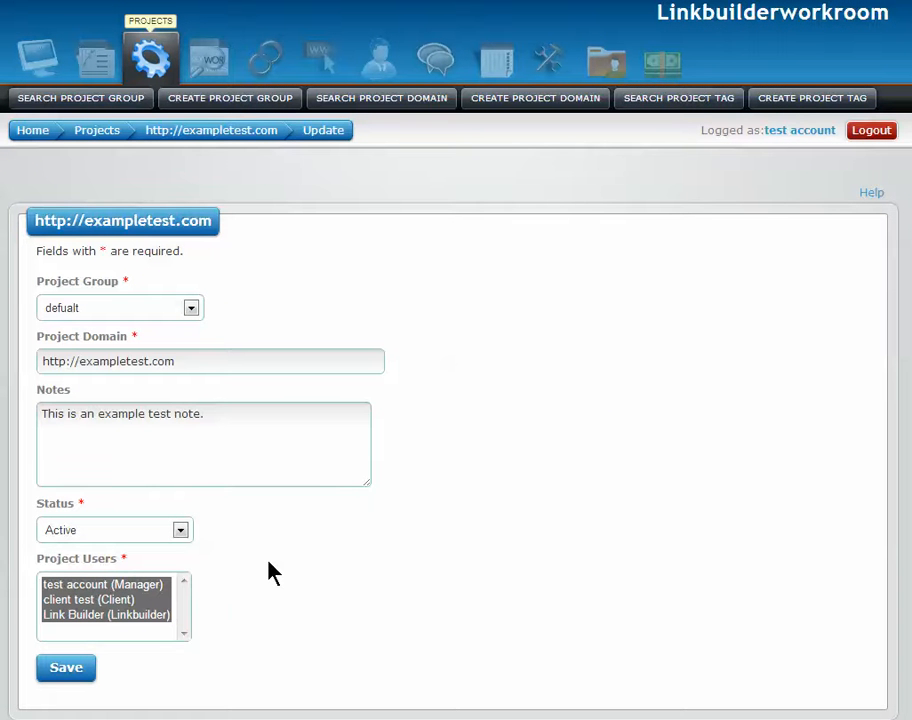
click(183, 532)
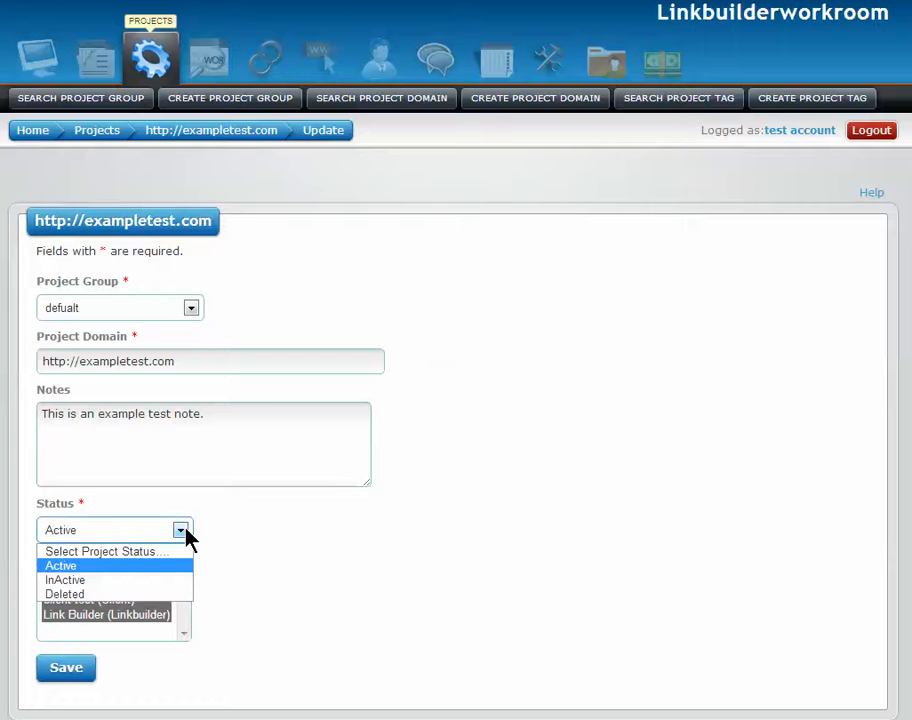
click(176, 596)
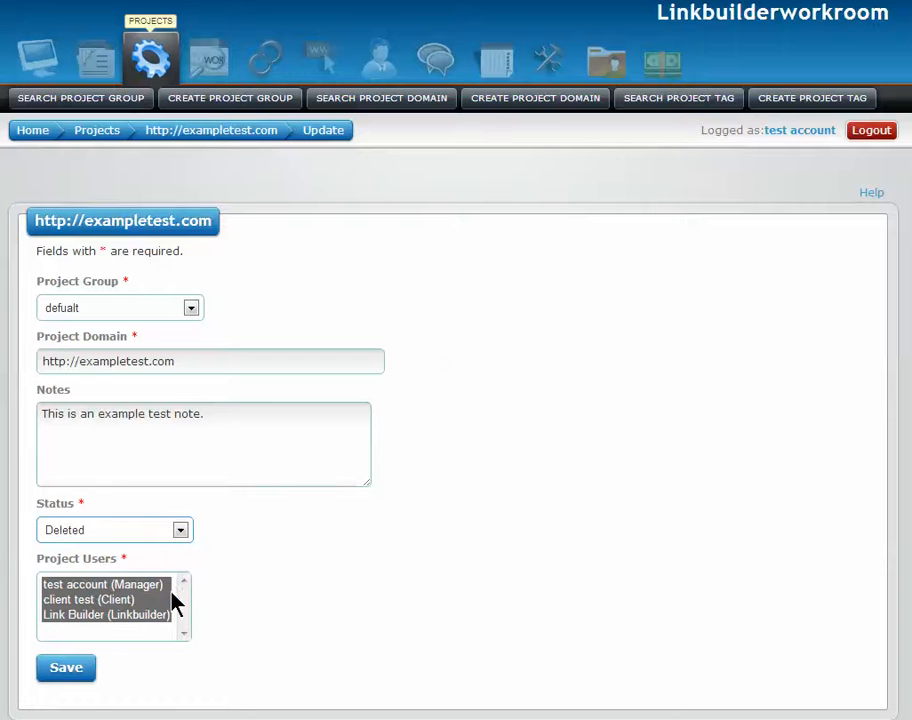
click(74, 676)
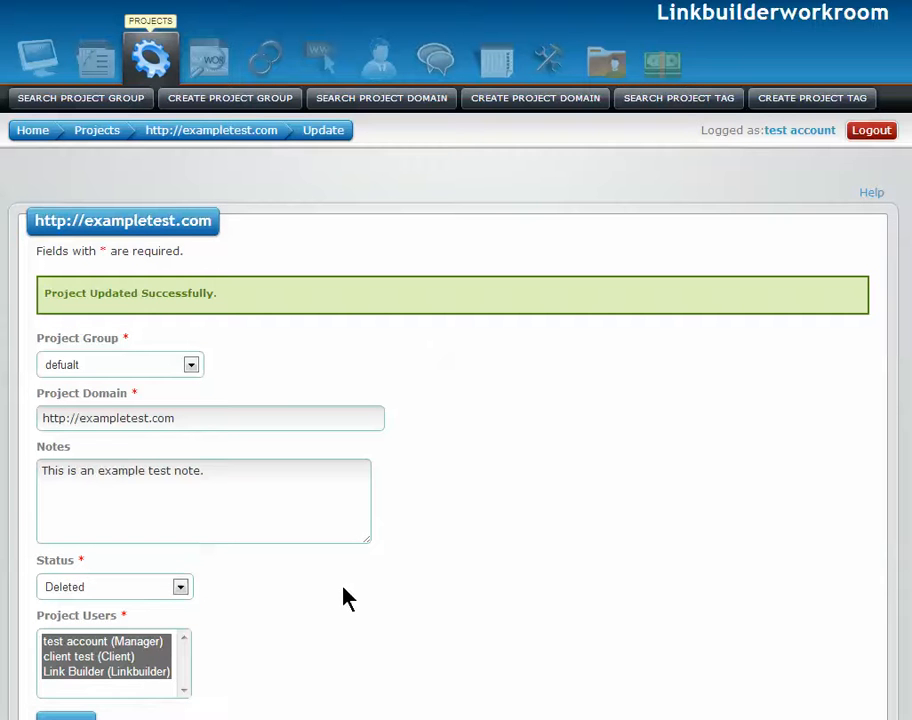
- Reopen the project domain list and filter it by the Deleted status
click(399, 101)
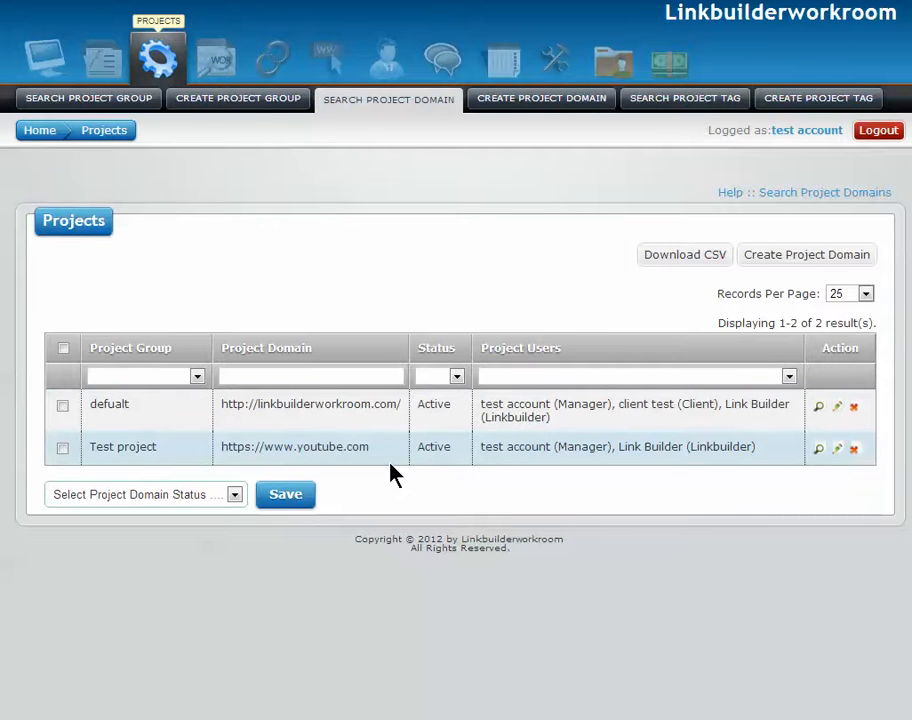
click(457, 377)
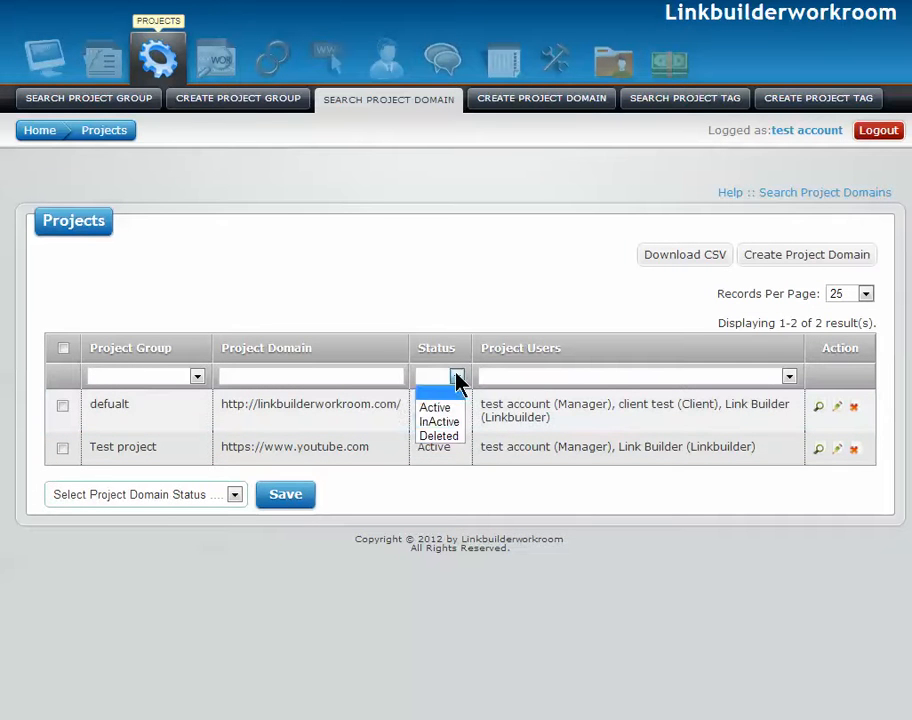
click(458, 437)
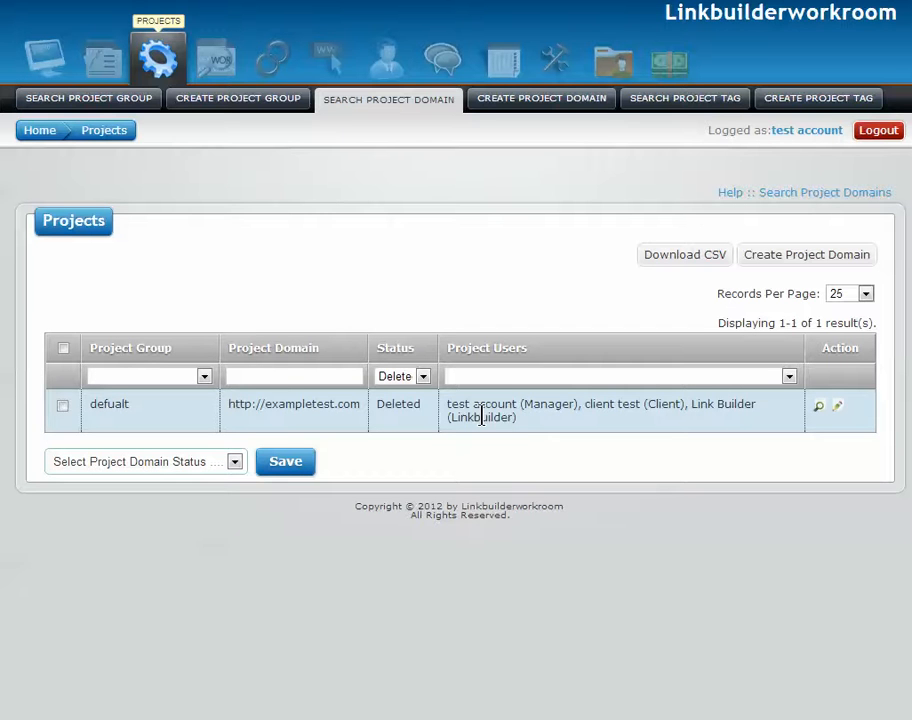
click(838, 410)
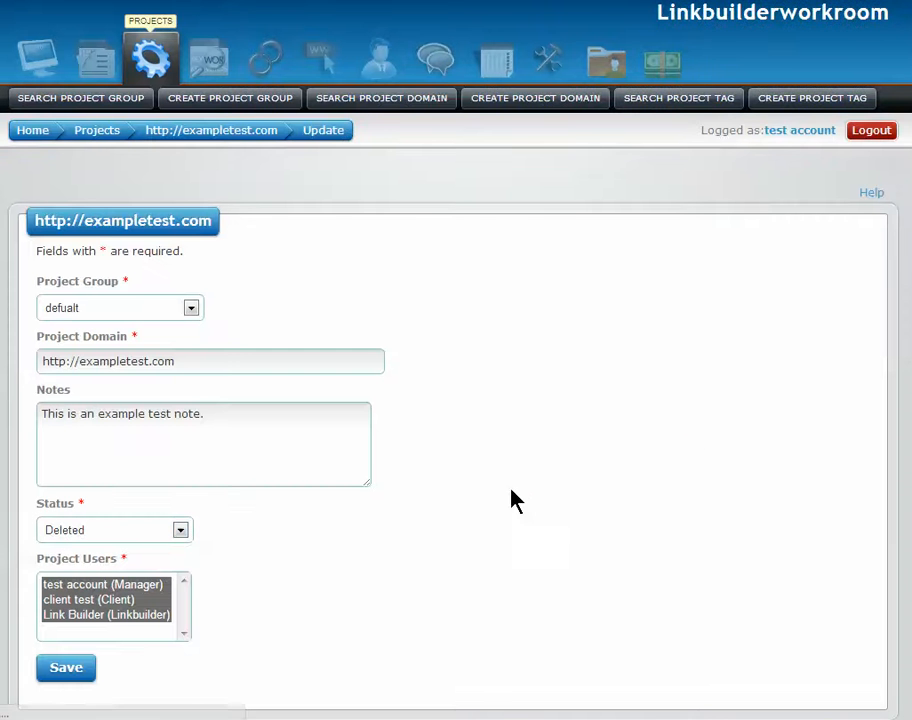
click(181, 531)
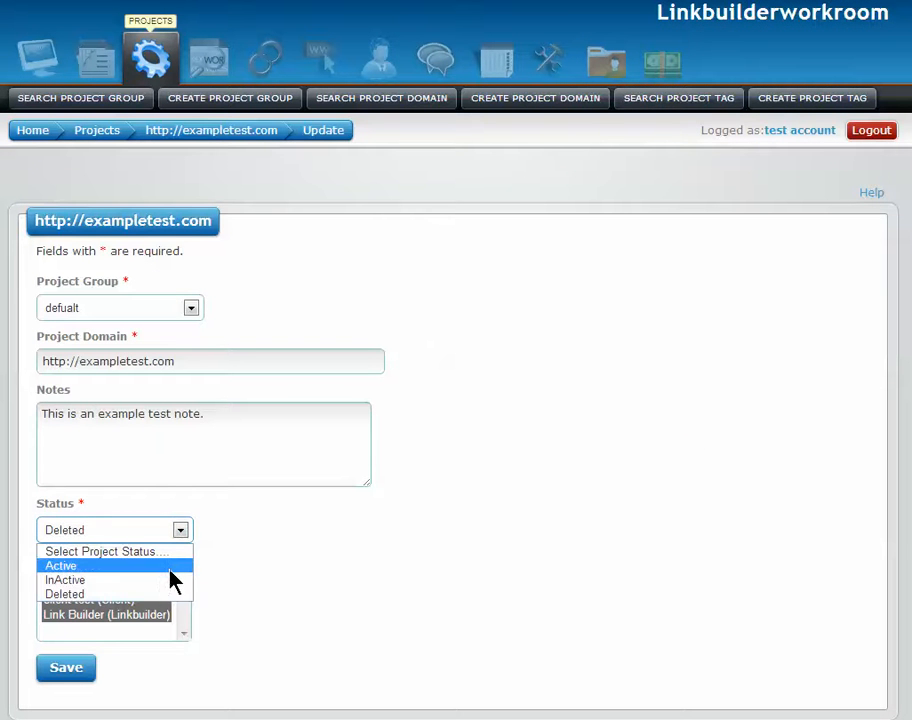
click(169, 566)
click(70, 675)
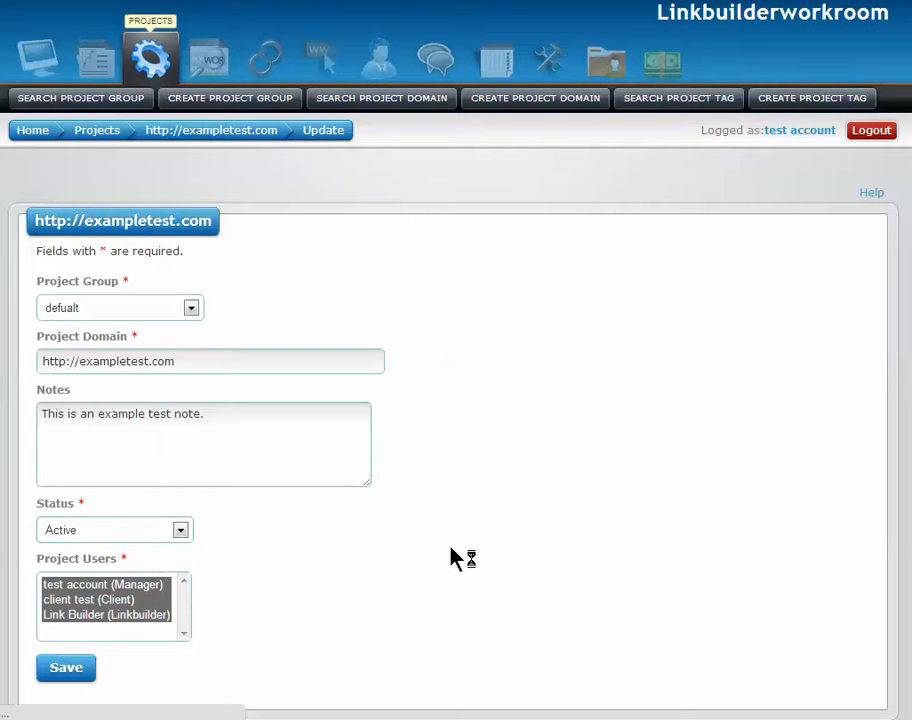
click(369, 107)
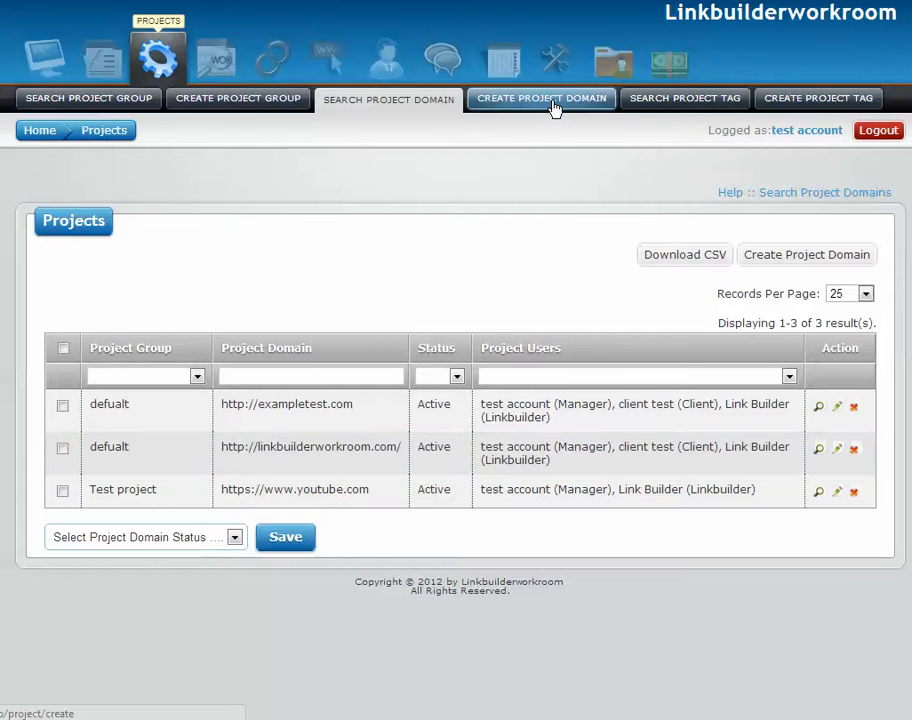
- Start a new project domain and assign it to the Test project group
click(811, 264)
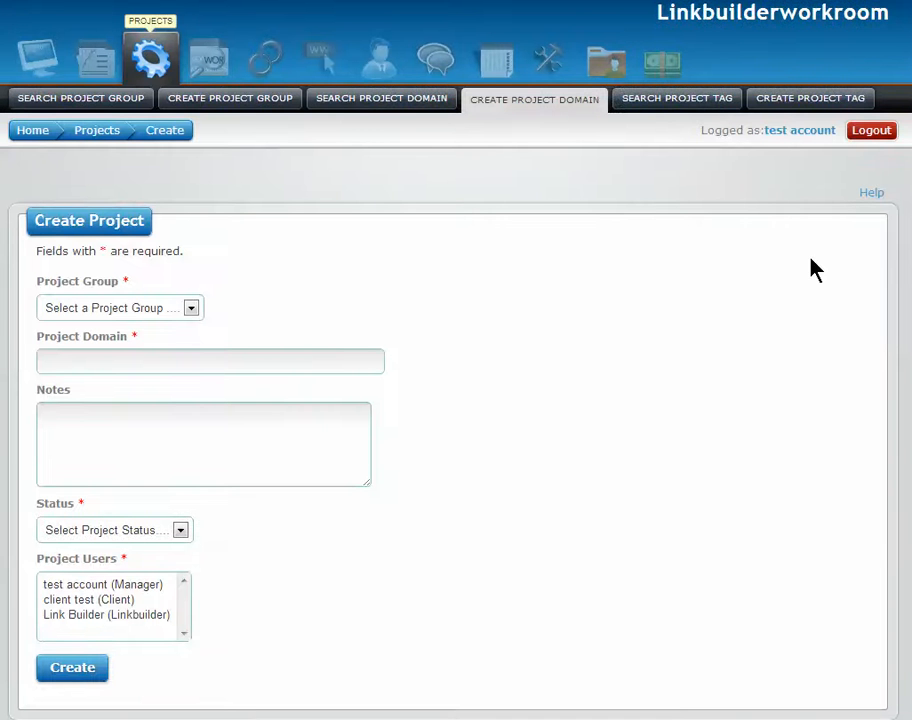
click(192, 312)
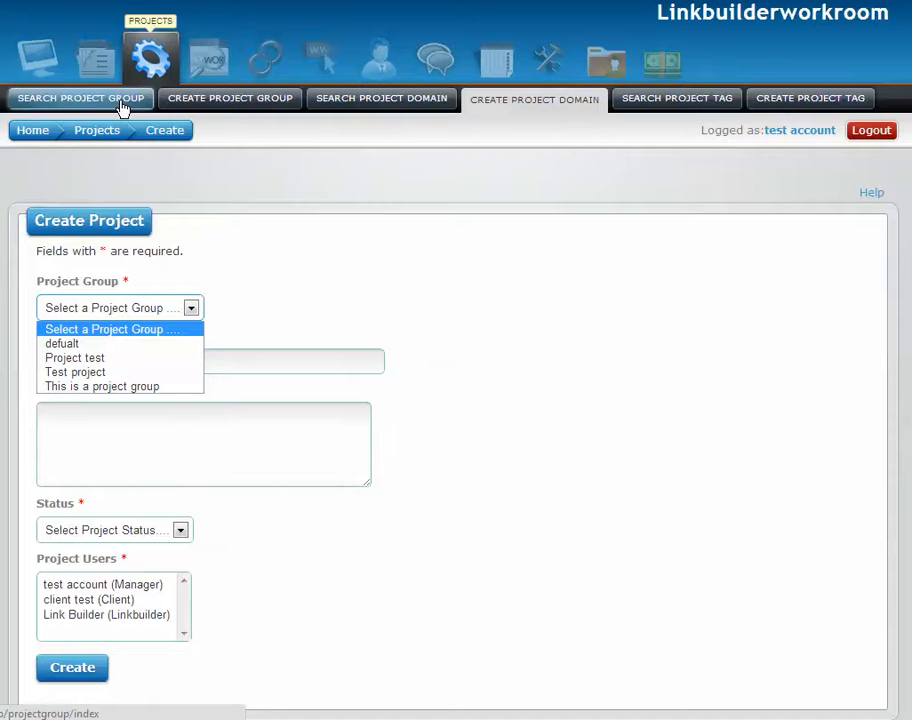
click(137, 360)
click(191, 308)
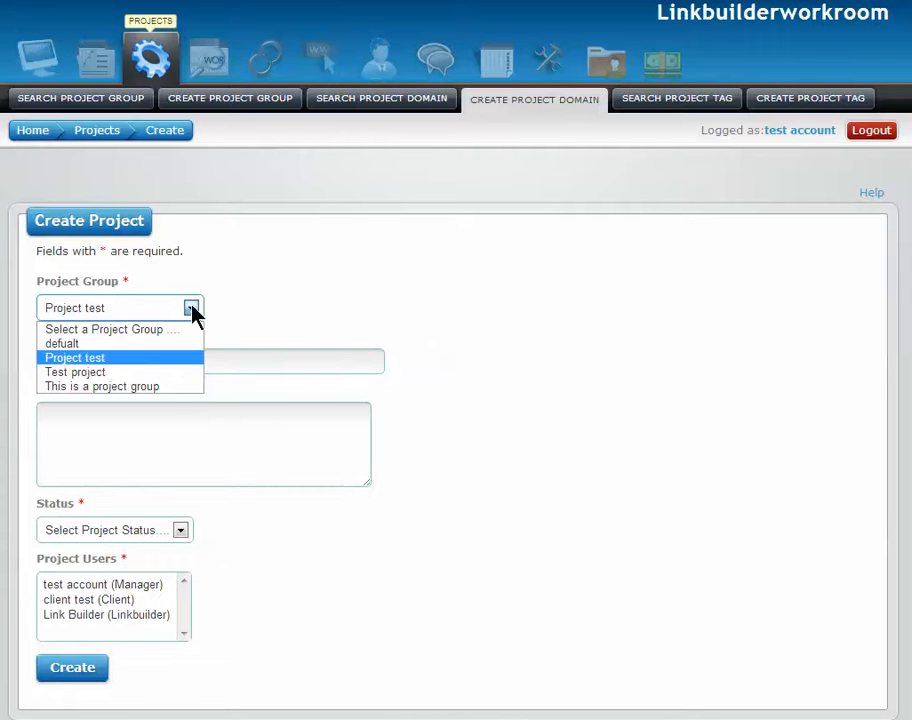
click(170, 373)
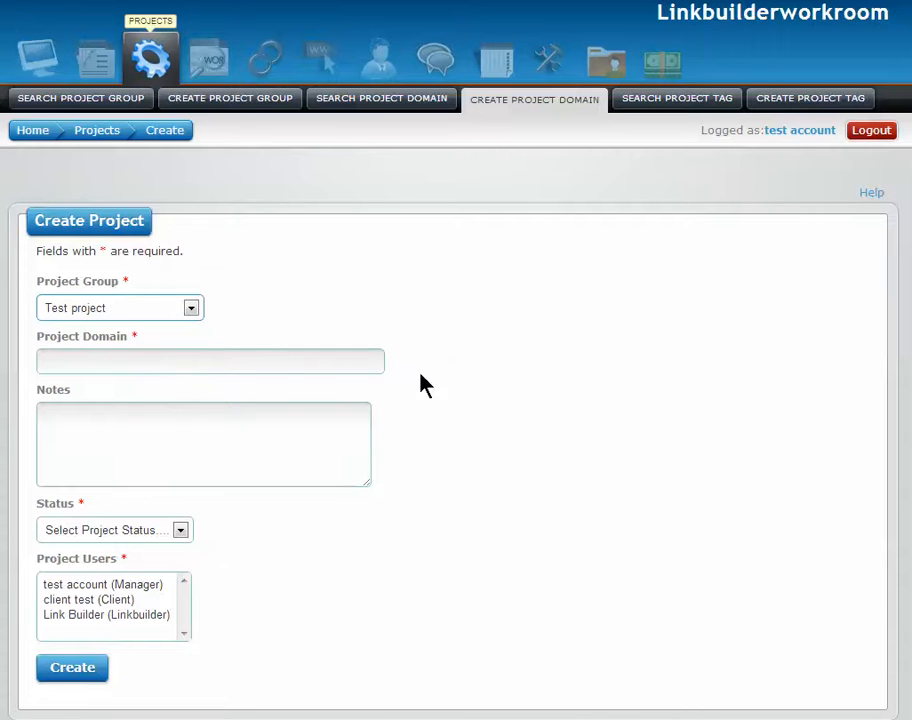
- Paste the personal website's address as the project domain and remove its trailing slash
click(153, 364)
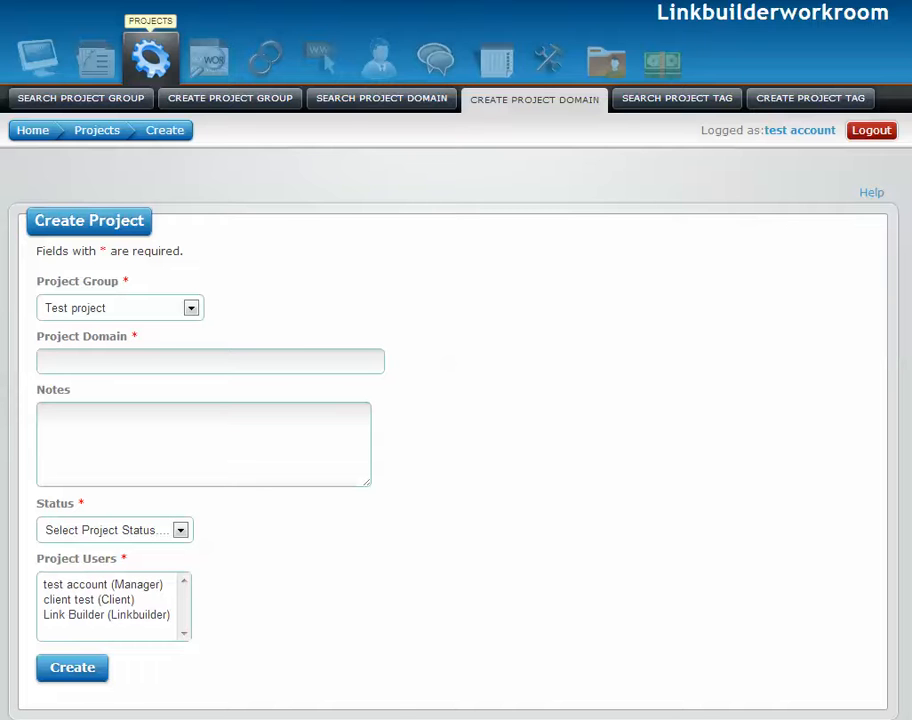
click(48, 360)
right_click(53, 362)
click(97, 494)
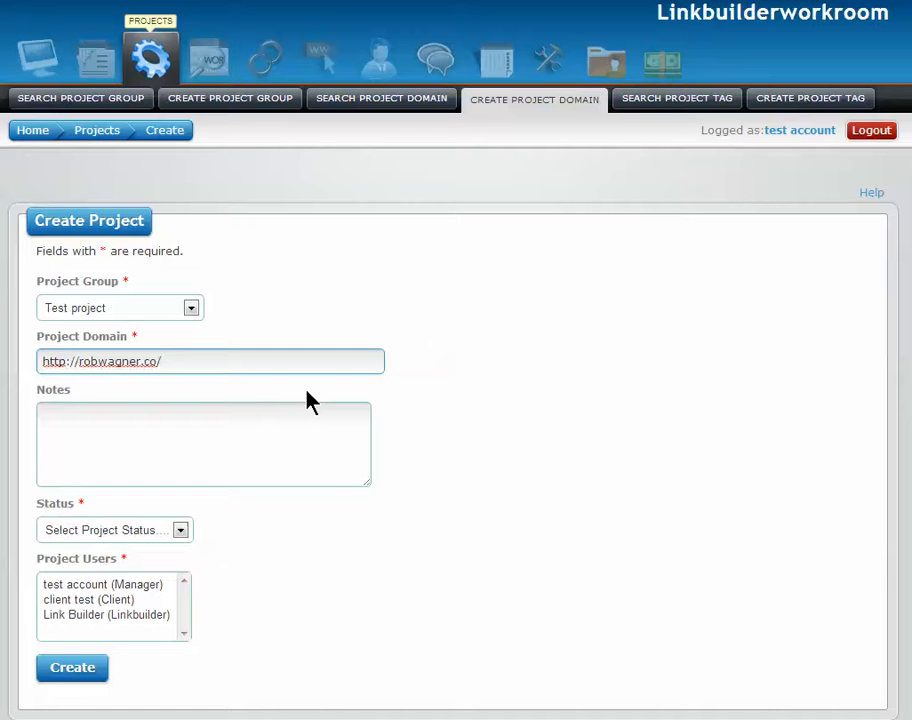
key(BackSpace)
- Enter the note "This is my website" and set the new project's status to Active
click(121, 421)
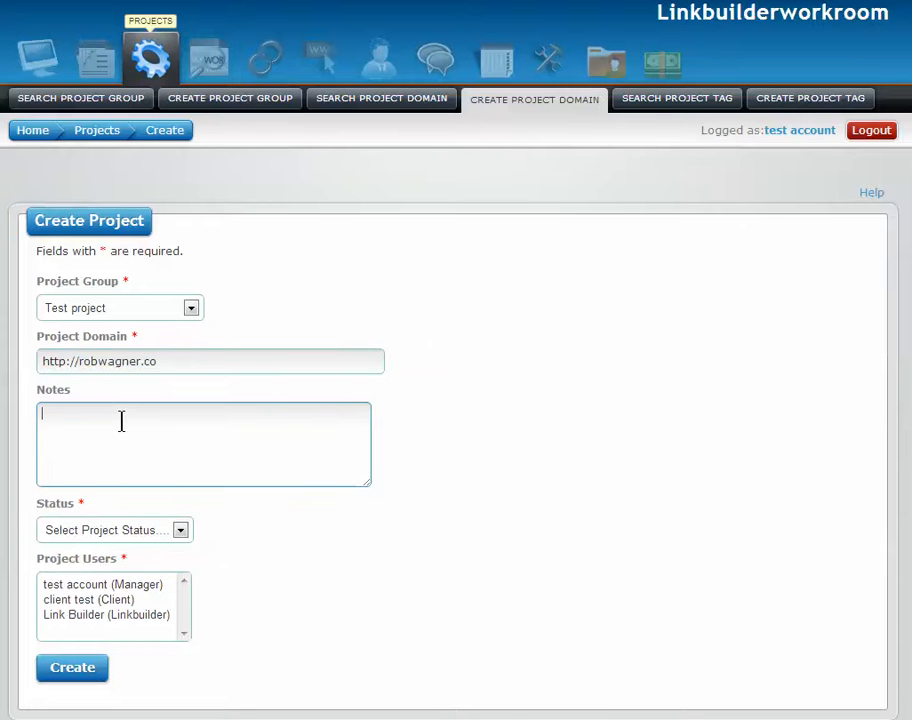
text(Thisi)
key(BackSpace)
text(s)
text(is my website)
click(186, 531)
click(167, 566)
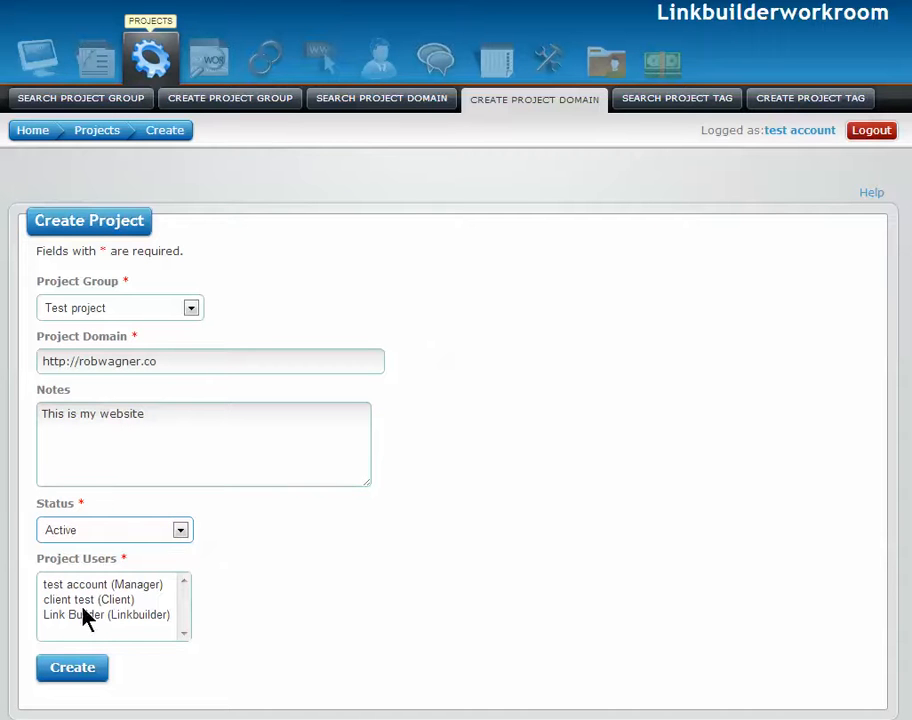
- Assign the manager, client and link builder accounts as project users and create the project
click(101, 585)
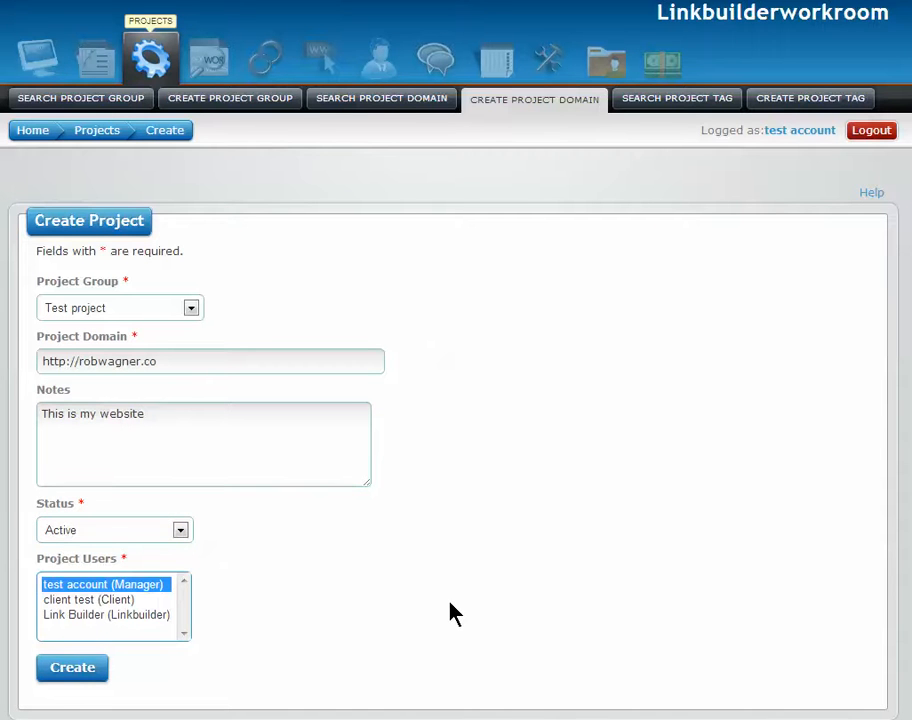
scroll(464, 613, down, 1)
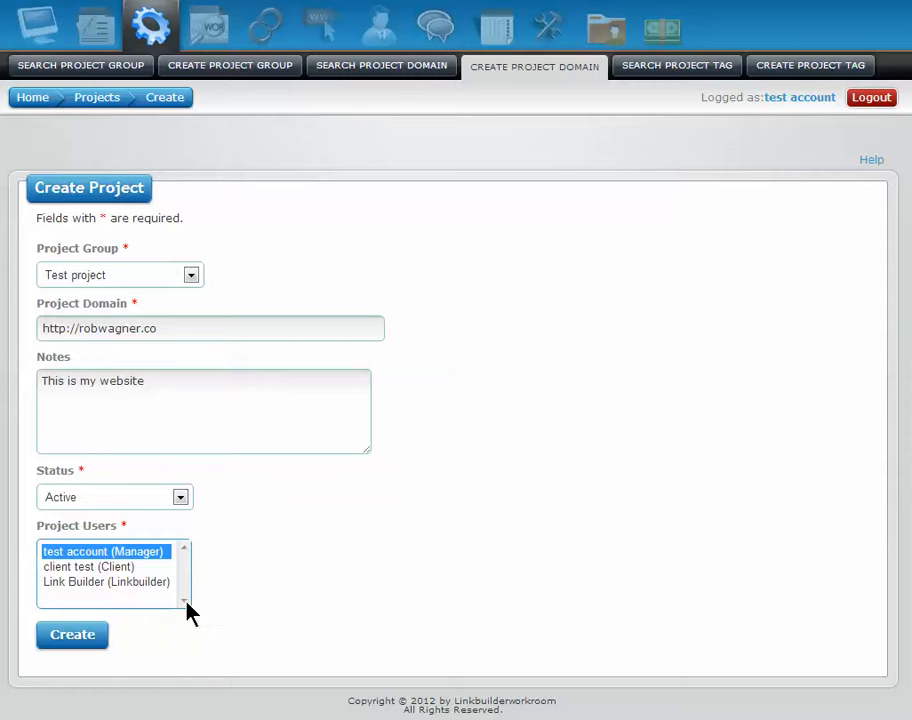
ctrl+click(108, 568)
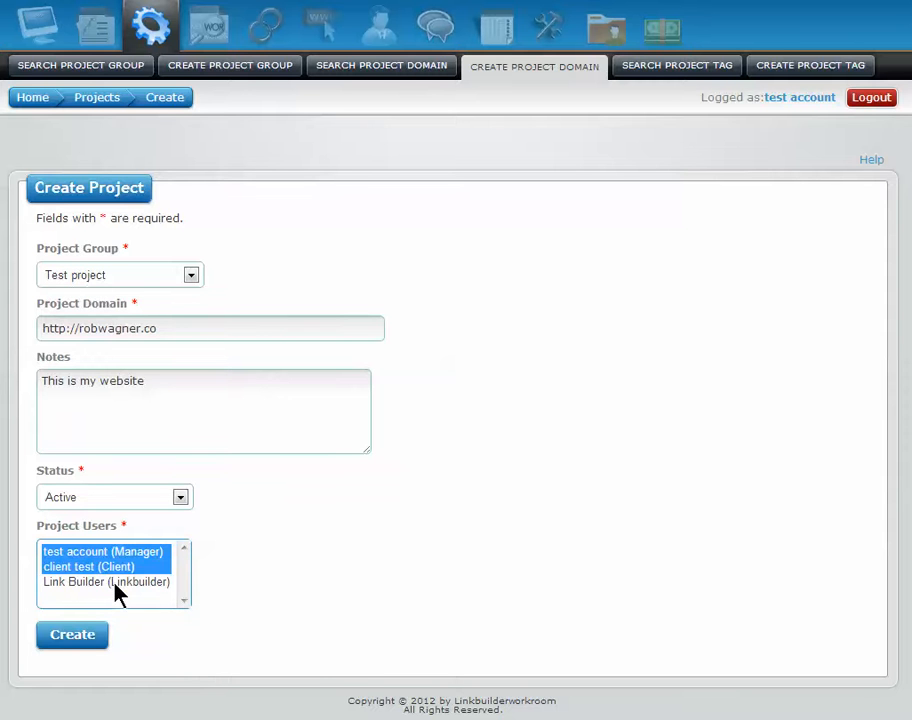
ctrl+click(115, 584)
click(71, 640)
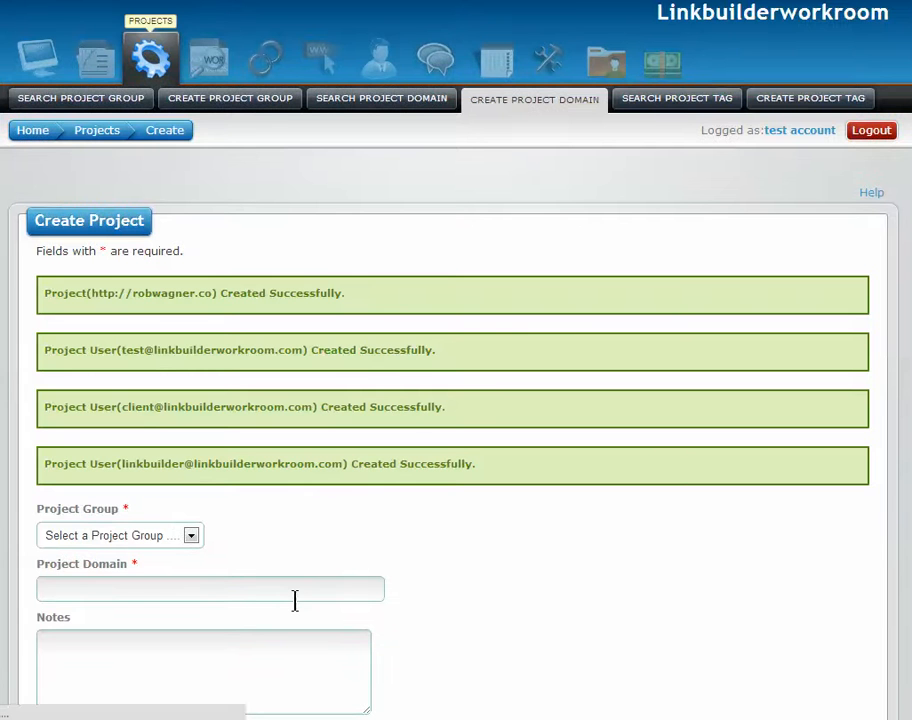
- Filter the project domain list by the Test project group, and clear the filter after checking its entries
click(400, 102)
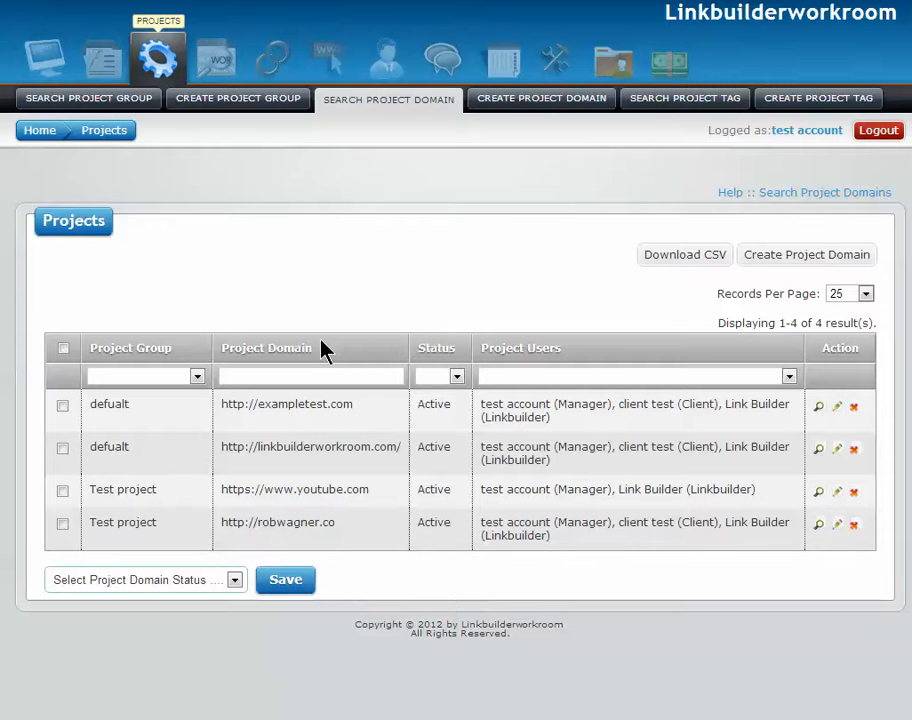
click(198, 377)
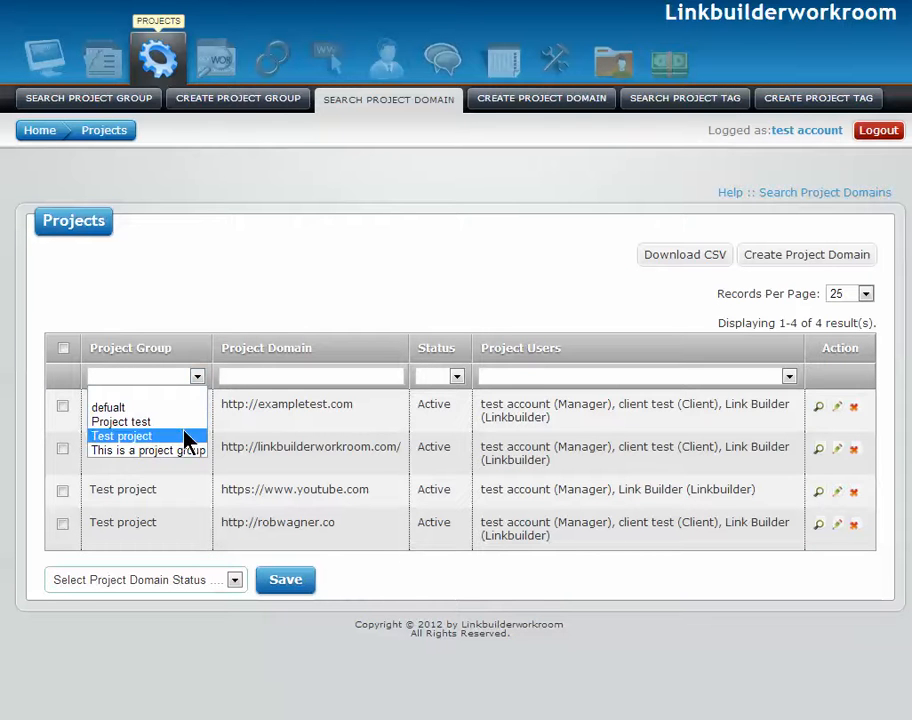
click(187, 437)
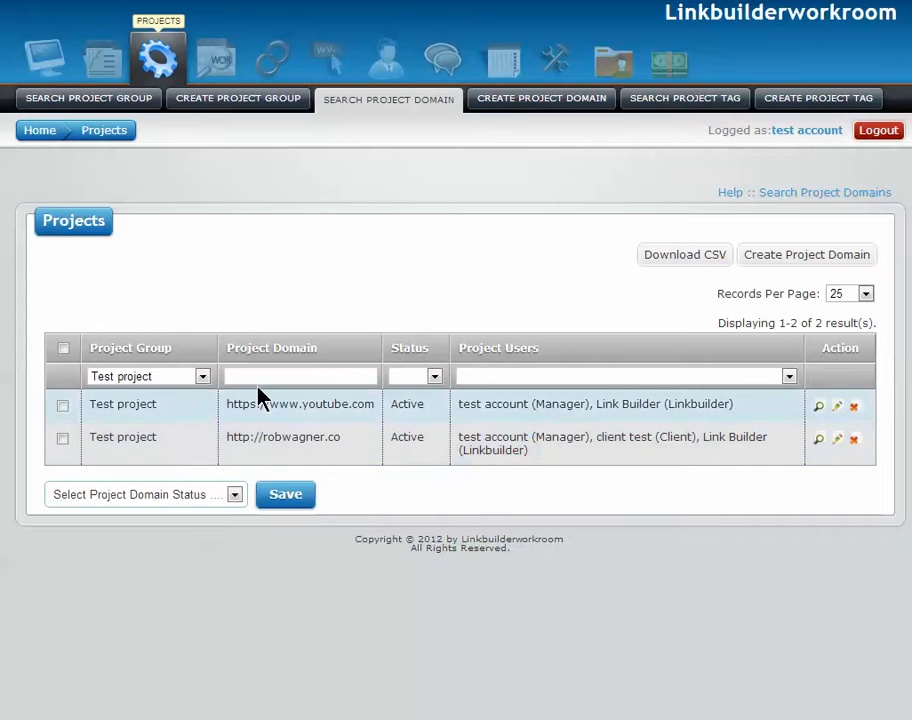
click(203, 376)
click(195, 392)
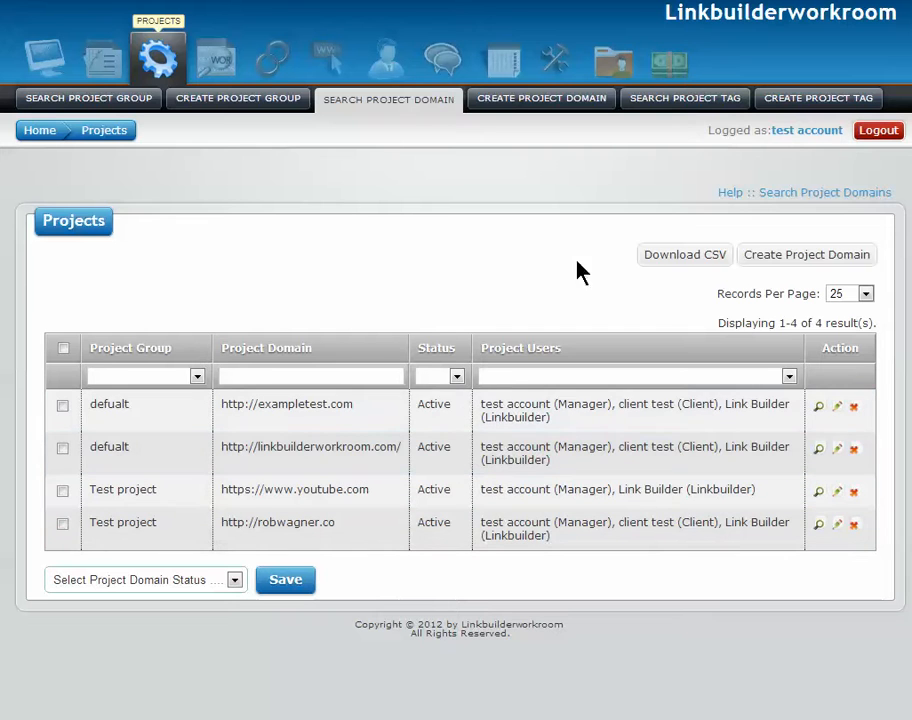
click(749, 258)
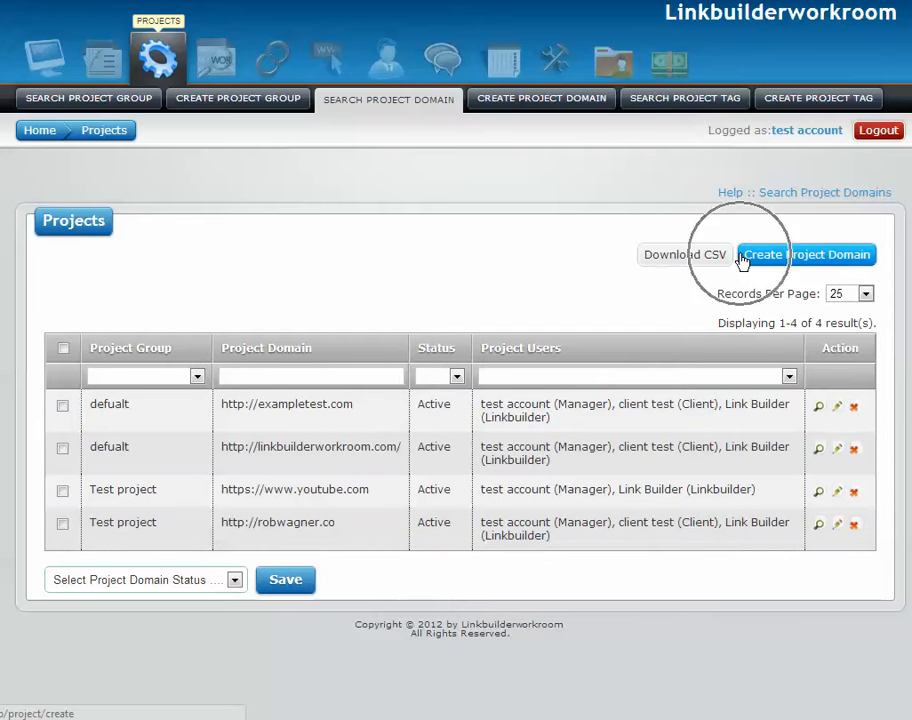
click(530, 106)
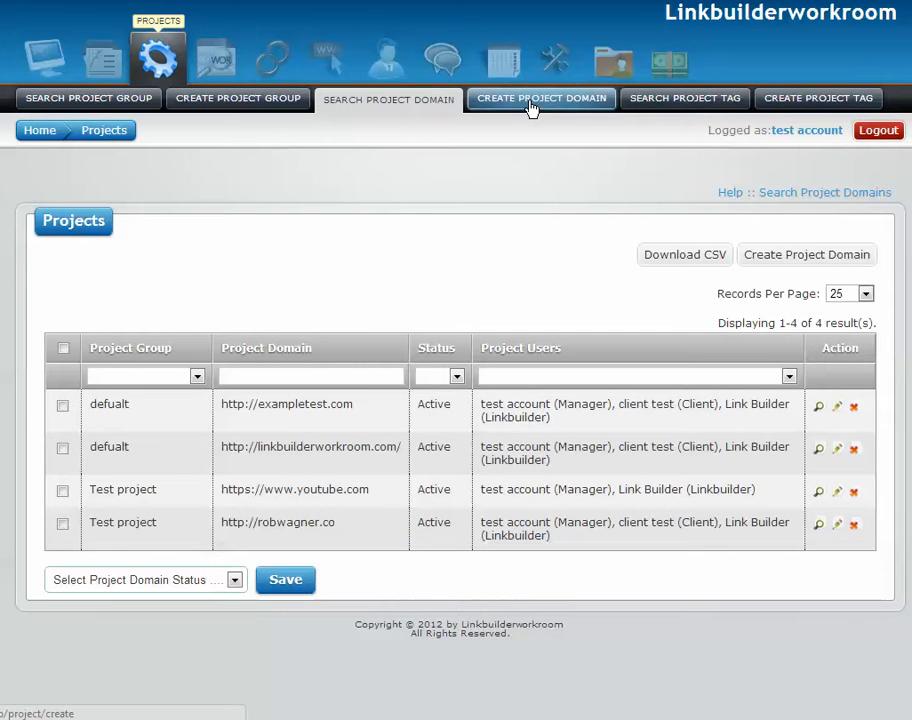
click(836, 407)
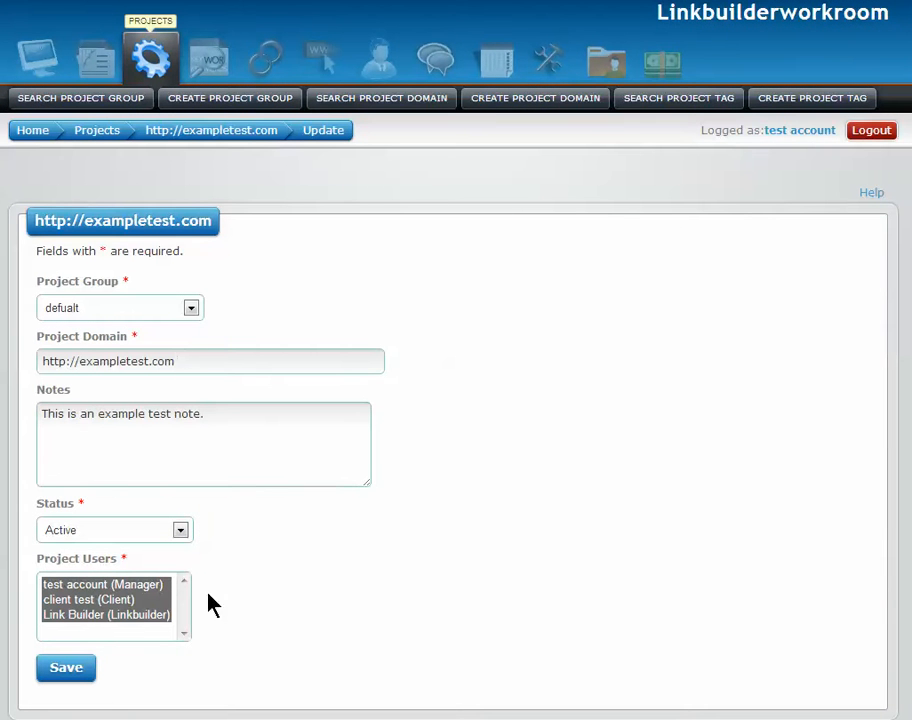
click(177, 536)
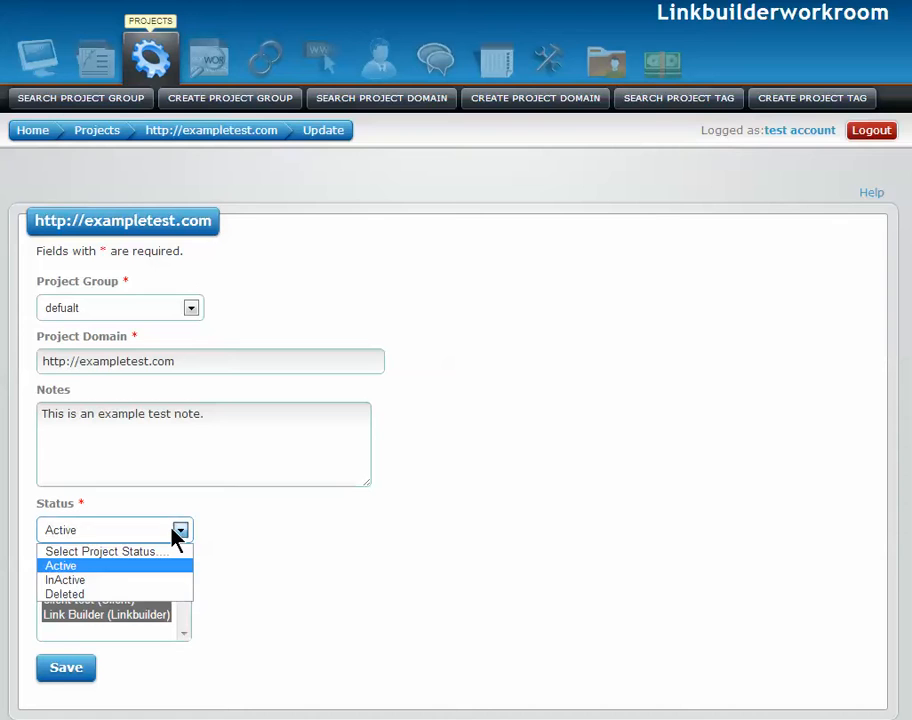
click(170, 580)
click(64, 676)
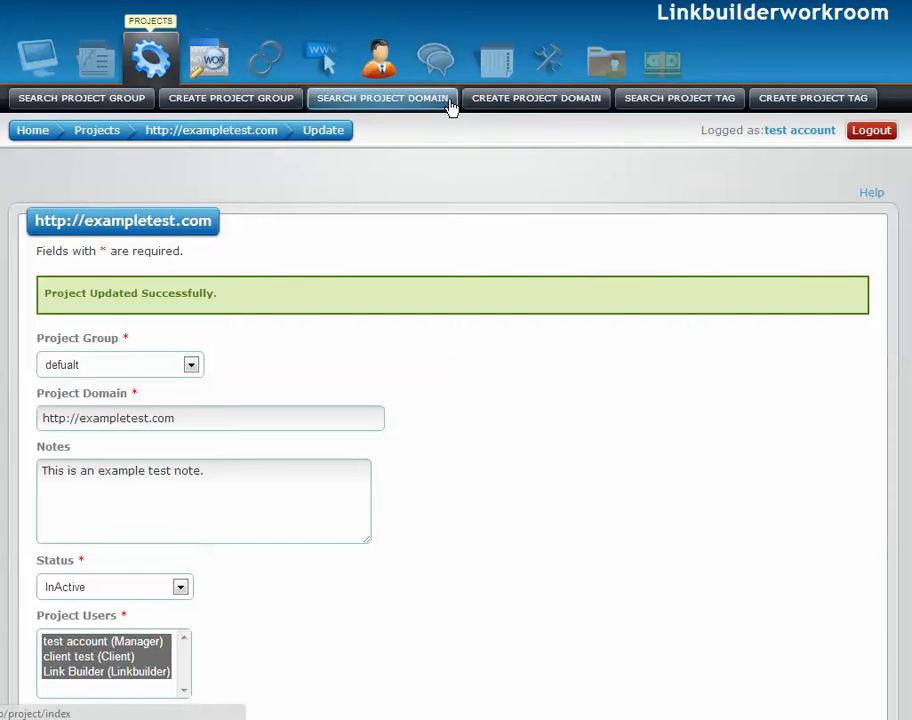
click(435, 108)
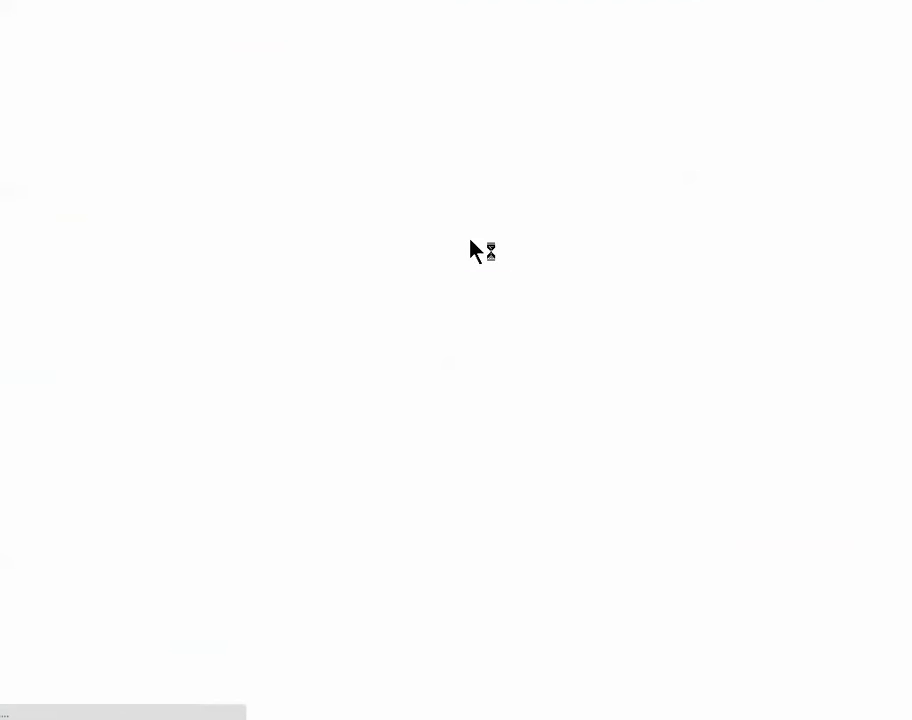